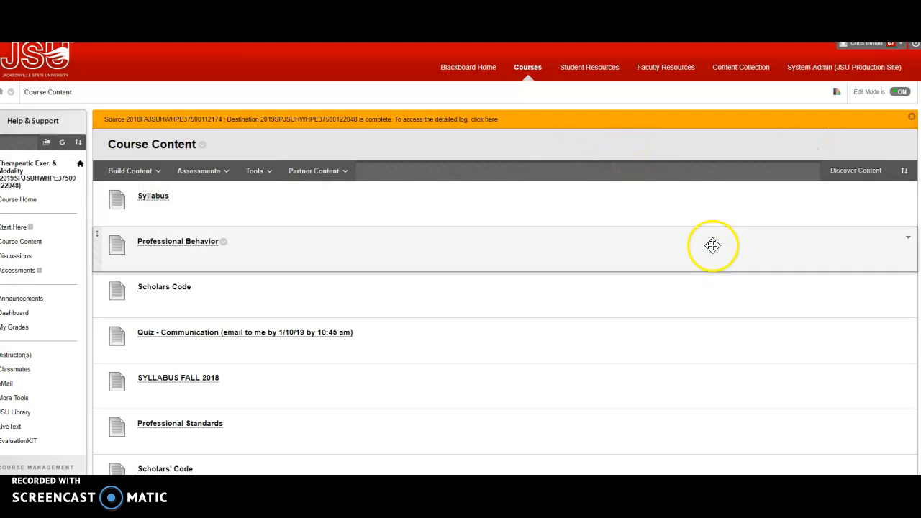
# Open the EVIDENCE-BASED ASSIGNMENTS file item for editing and start selecting a different file for it, then leave without submitting
pyautogui.scroll(-5, 752, 237)
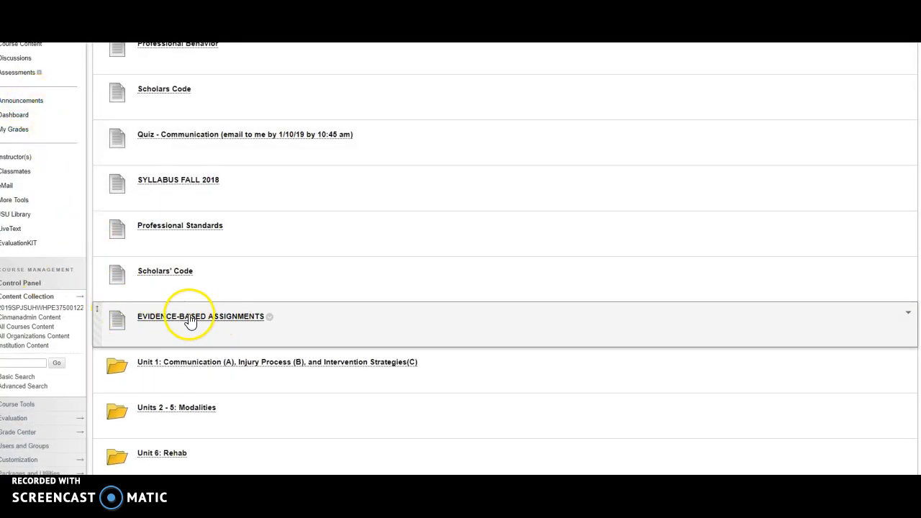
pyautogui.click(270, 318)
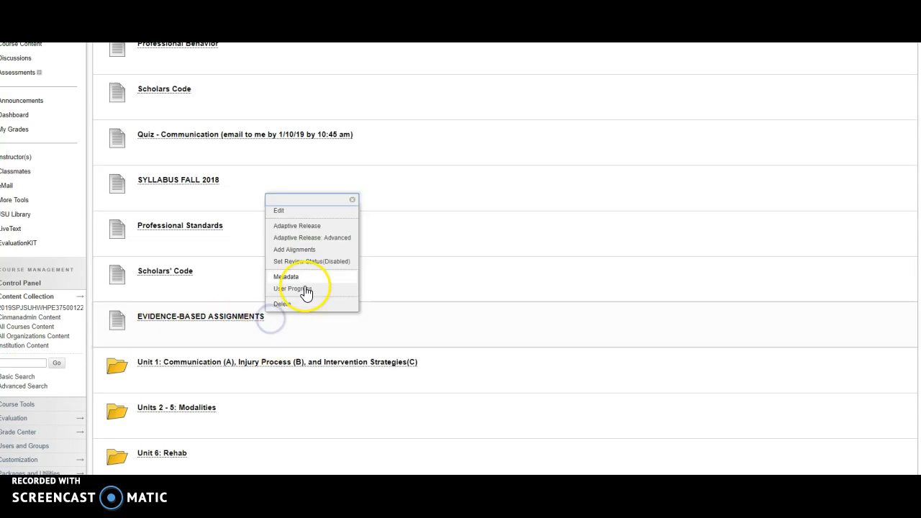
pyautogui.click(288, 216)
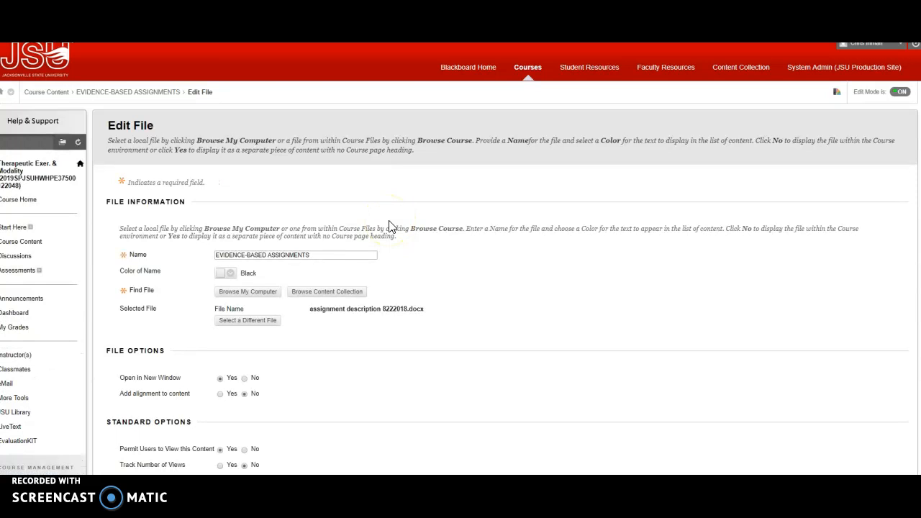
pyautogui.scroll(-3, 638, 241)
pyautogui.scroll(2, 657, 237)
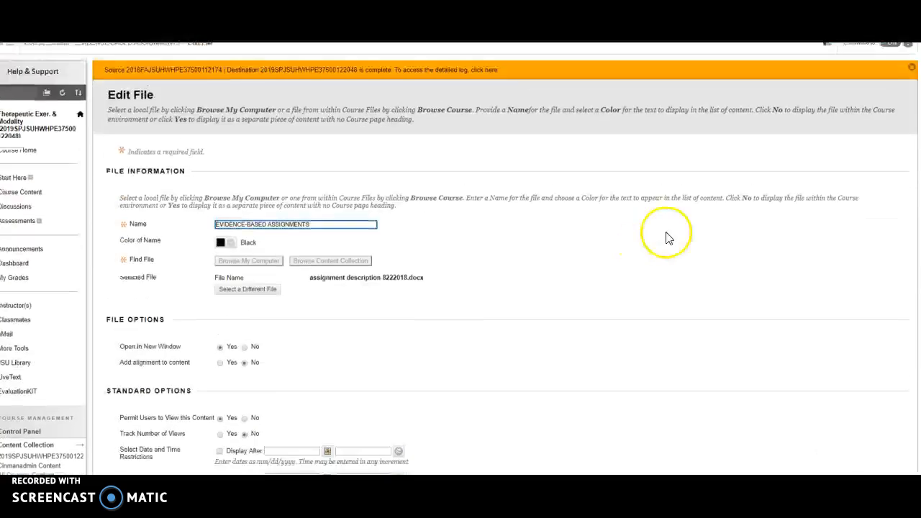
pyautogui.click(261, 291)
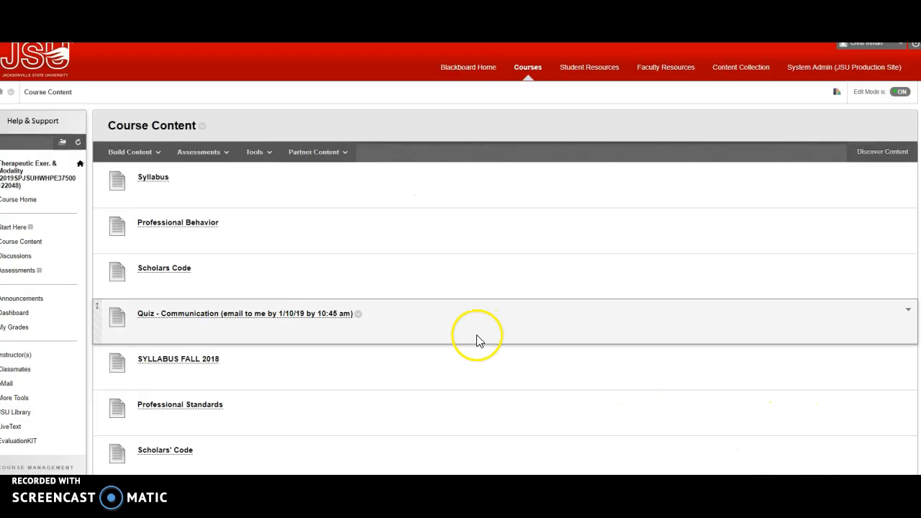
pyautogui.scroll(-1, 477, 341)
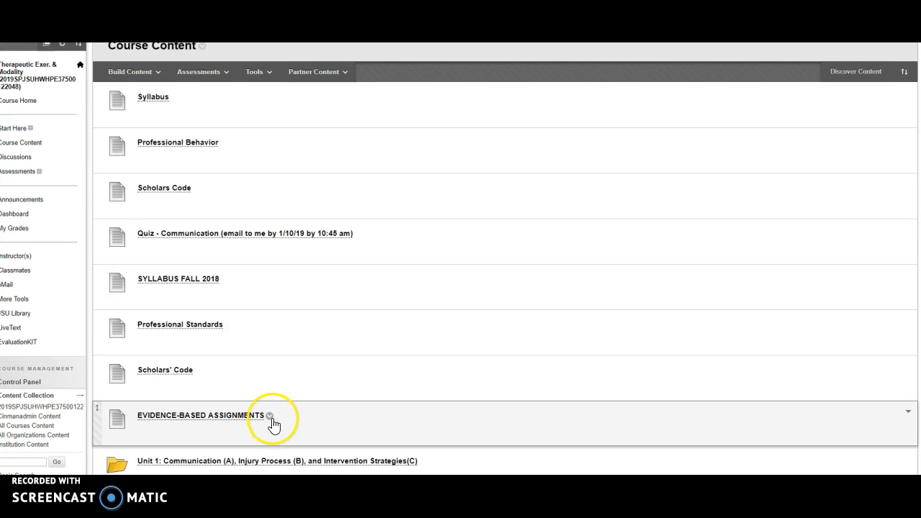
# Reopen the EVIDENCE-BASED ASSIGNMENTS item's edit page to check its attached file, and leave it without submitting
pyautogui.click(270, 416)
pyautogui.click(282, 313)
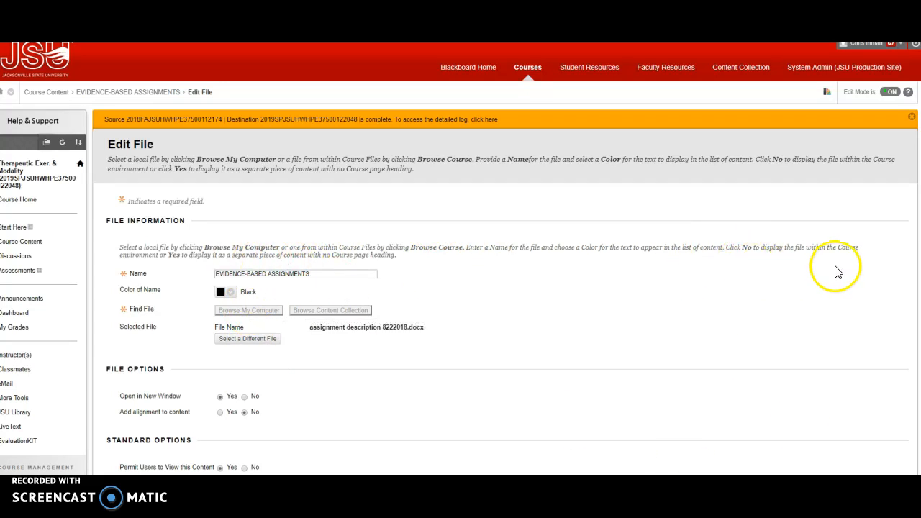
pyautogui.scroll(-1, 843, 267)
# Open the Unit 1: Communication (A), Injury Process (B), and Intervention Strategies(C) folder in the course content
pyautogui.scroll(-4, 846, 270)
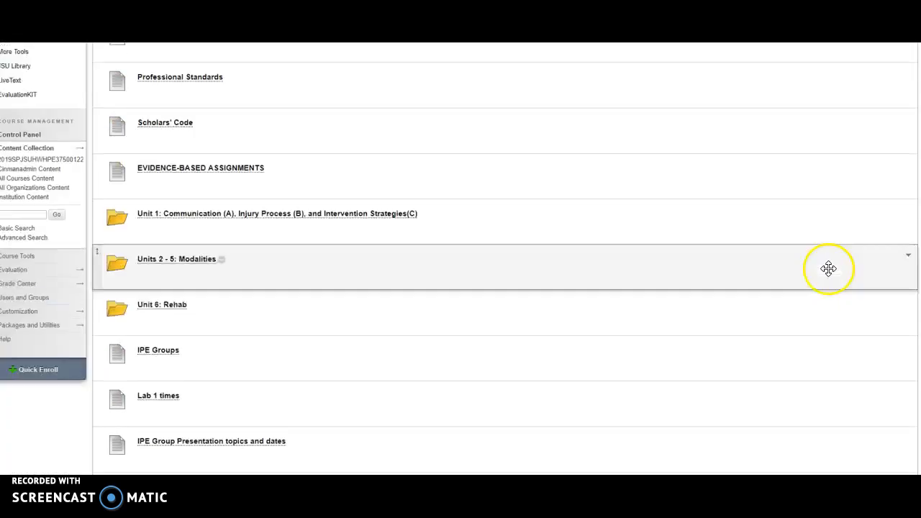
pyautogui.scroll(1, 846, 257)
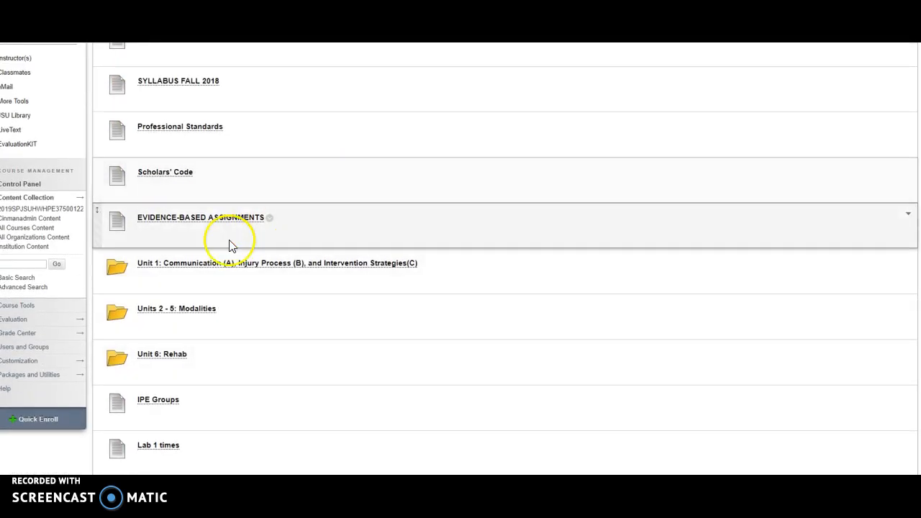
pyautogui.click(226, 268)
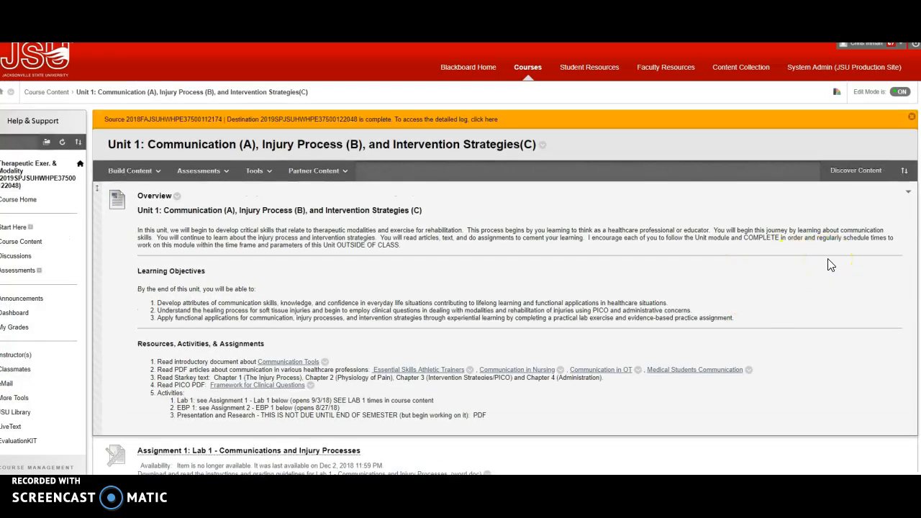
# Open the Unit 1 Overview item for editing and enlarge its text editor so all the content fits
pyautogui.scroll(-1, 829, 265)
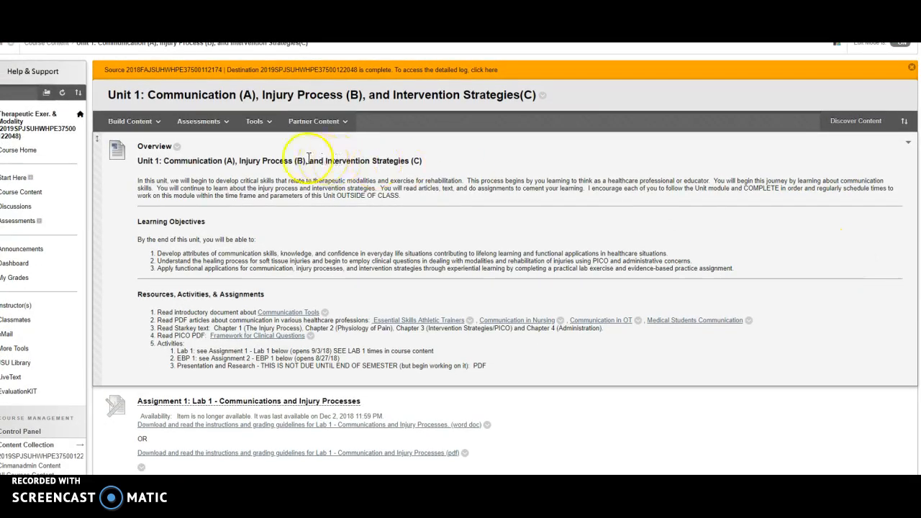
pyautogui.click(178, 146)
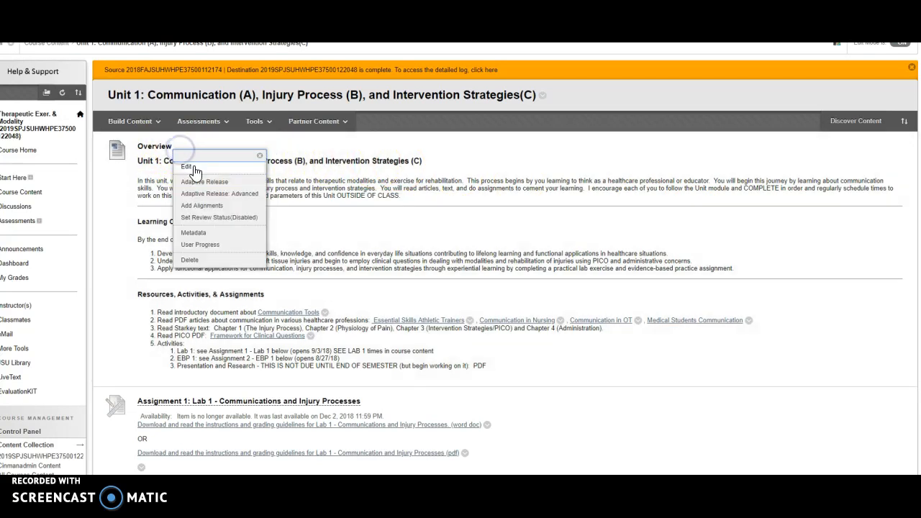
pyautogui.click(192, 168)
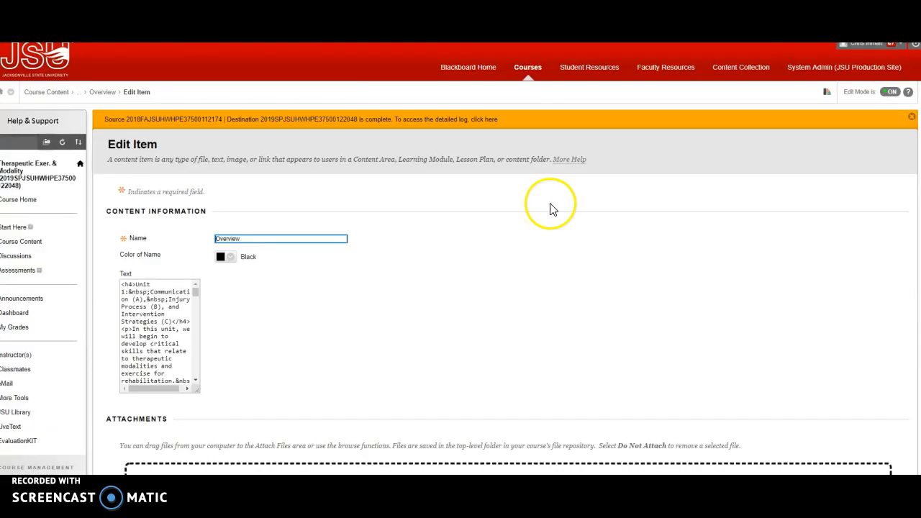
pyautogui.scroll(-5, 838, 259)
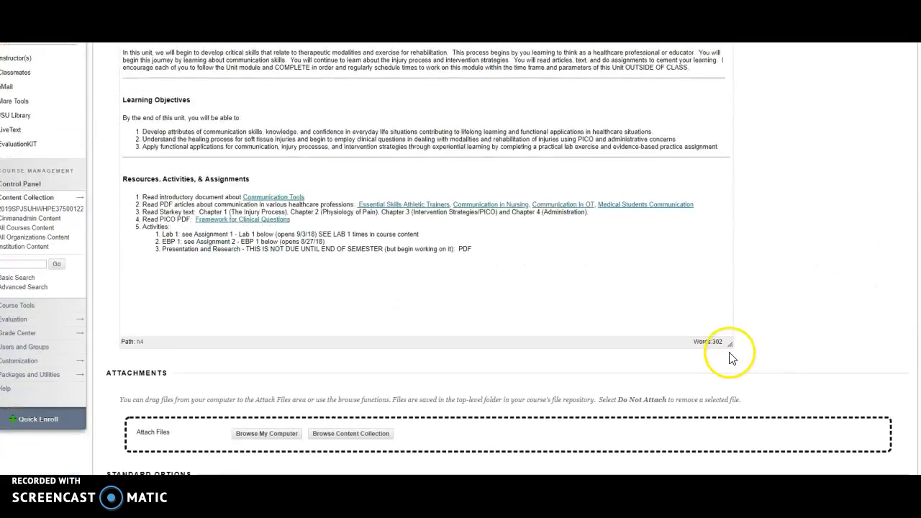
pyautogui.moveTo(728, 345); pyautogui.dragTo(782, 423)
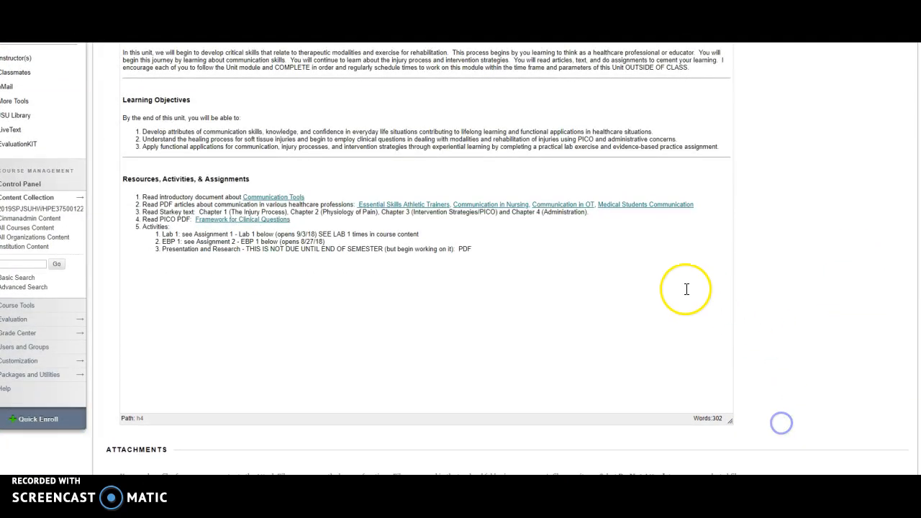
pyautogui.scroll(2, 686, 289)
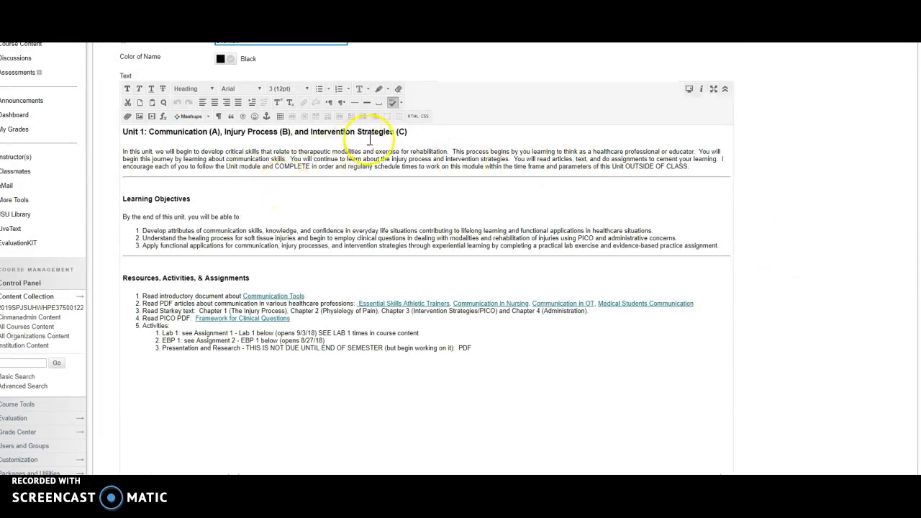
pyautogui.click(123, 151)
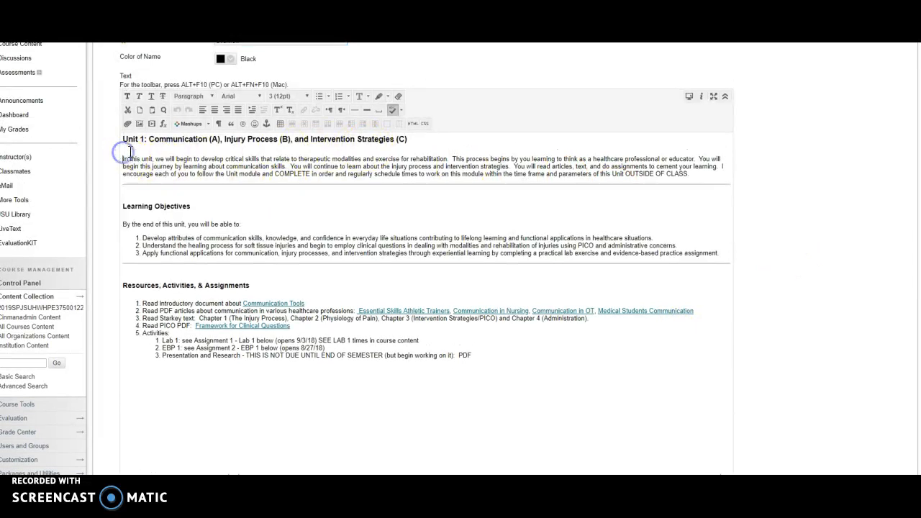
pyautogui.write('s')
pyautogui.press('BackSpace')
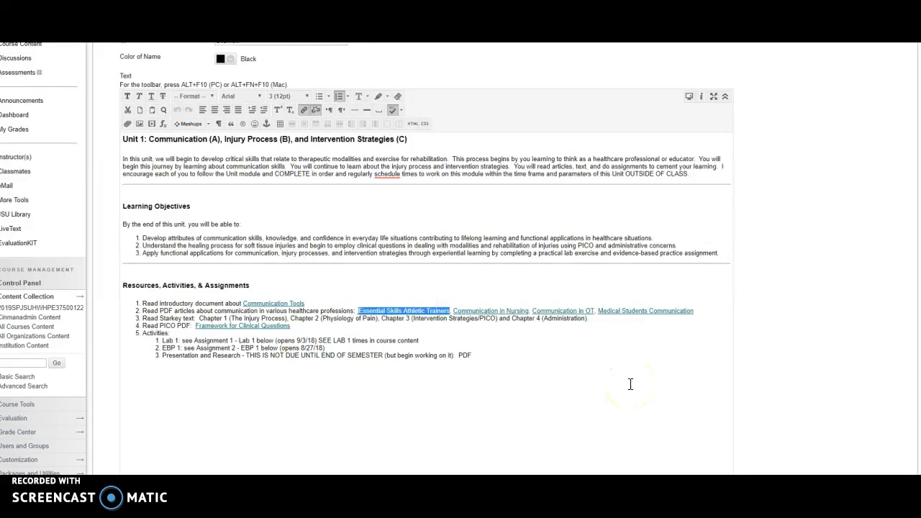
# Try to attach a file from the computer's Documents folder to the Essential Skills Athletic Trainers text, then cancel the content link
pyautogui.click(128, 127)
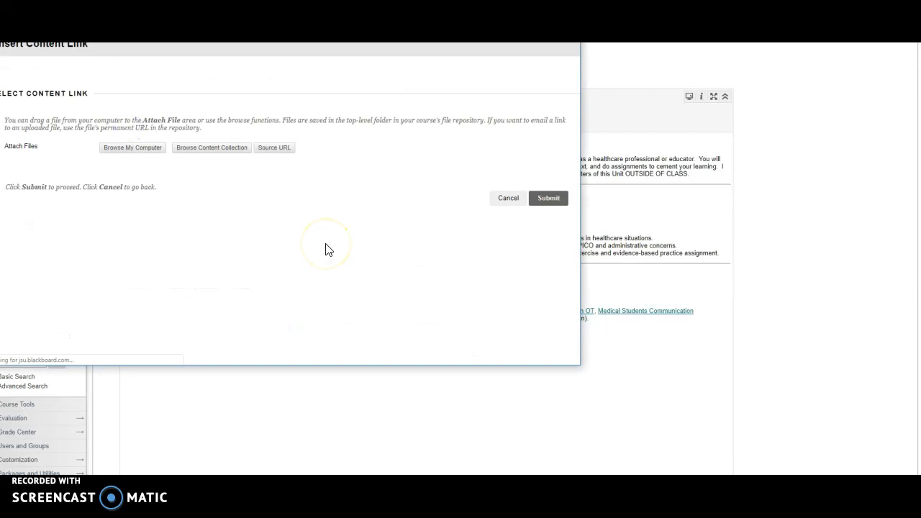
pyautogui.click(125, 152)
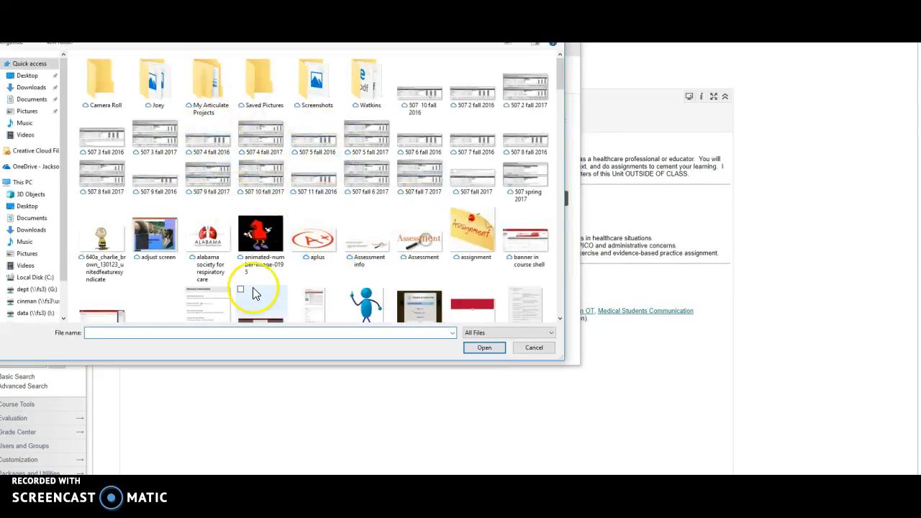
pyautogui.click(36, 100)
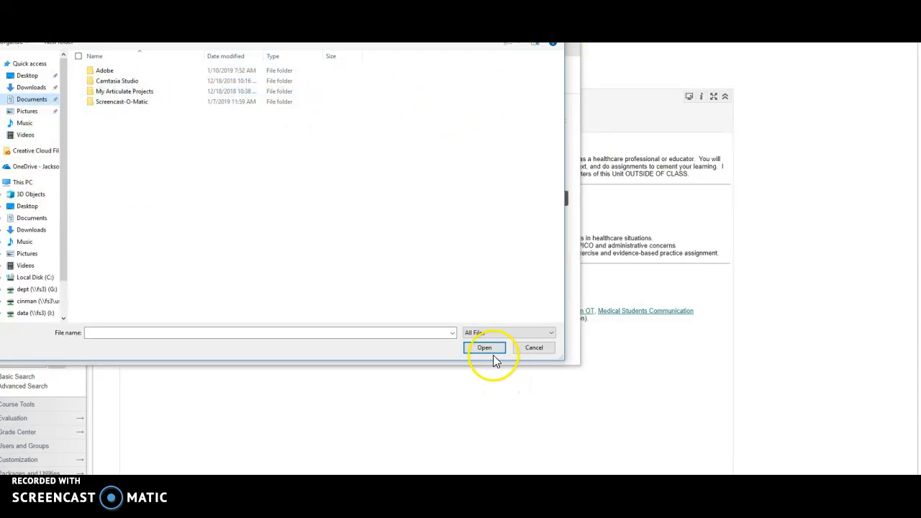
pyautogui.click(553, 10)
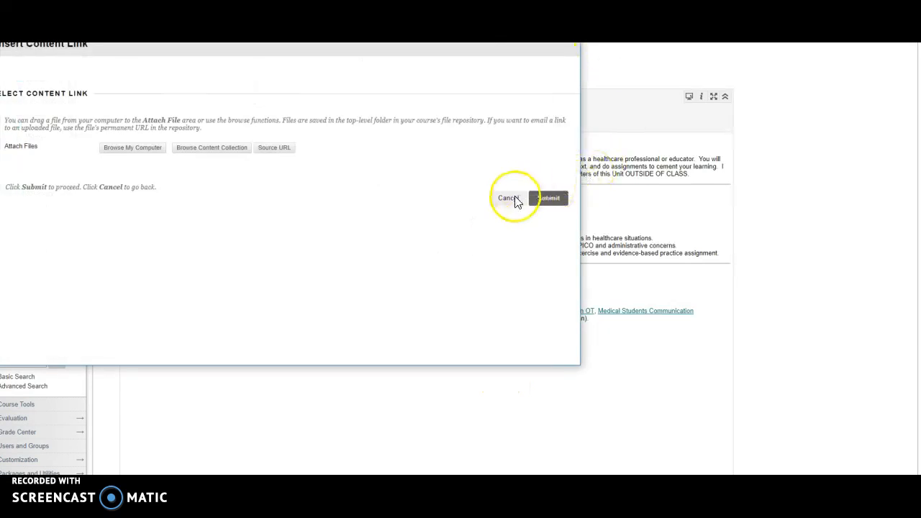
pyautogui.click(568, 11)
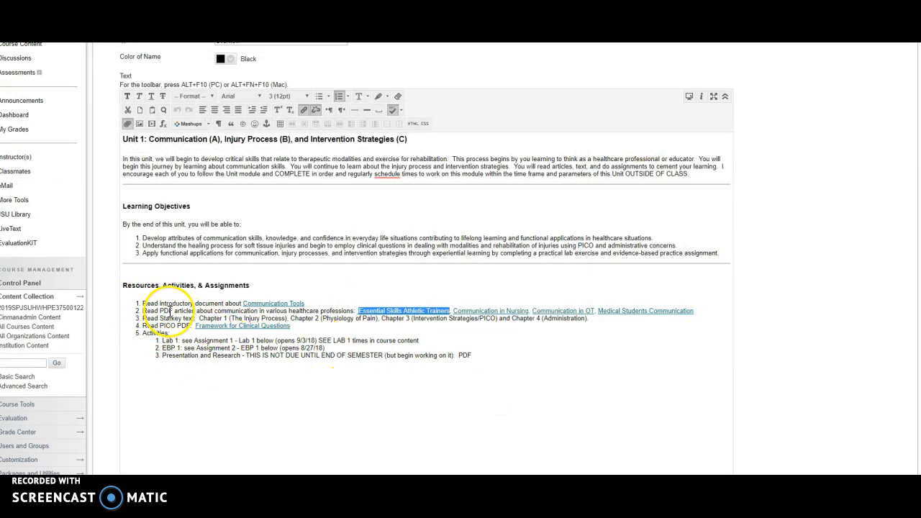
# Add a new first item reading "Read...." to the numbered list under Resources, Activities, & Assignments
pyautogui.keyDown('shift'); pyautogui.click(144, 303); pyautogui.keyUp('shift')
pyautogui.click(147, 331)
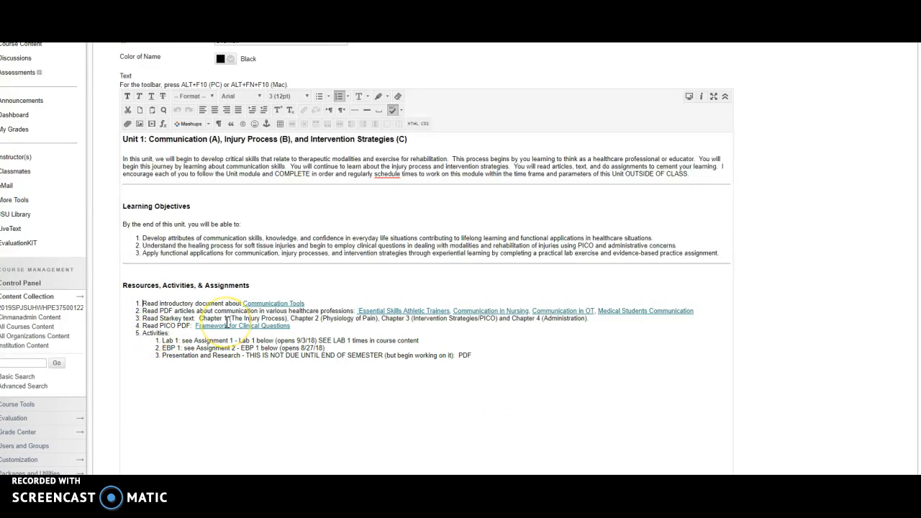
pyautogui.press('Return')
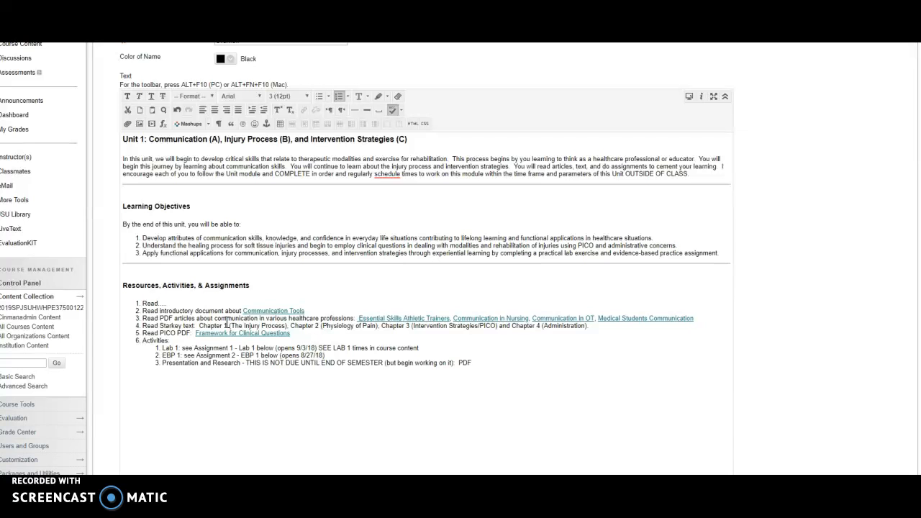
pyautogui.scroll(3, 464, 154)
pyautogui.scroll(-3, 510, 208)
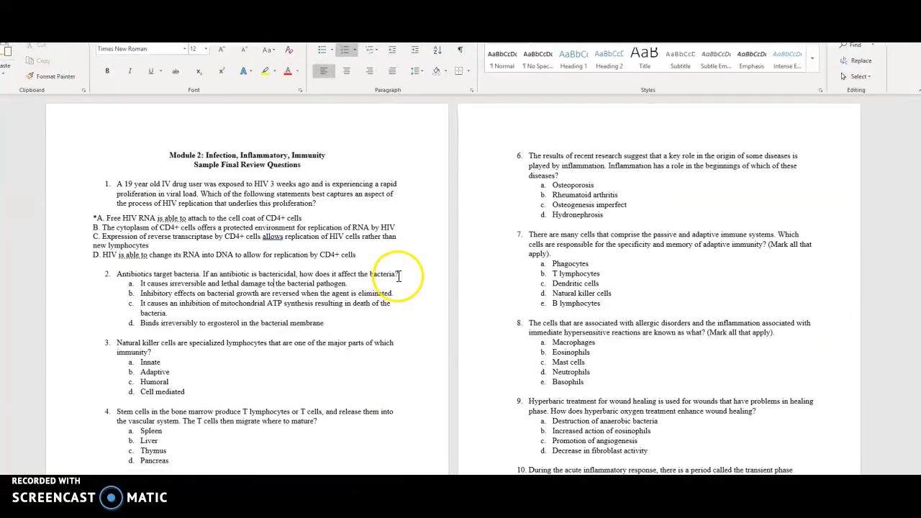
# In Word, save Module 2 Final Review Sample Questions as a Word Document (*.docx) in the Documents folder
pyautogui.click(10, 29)
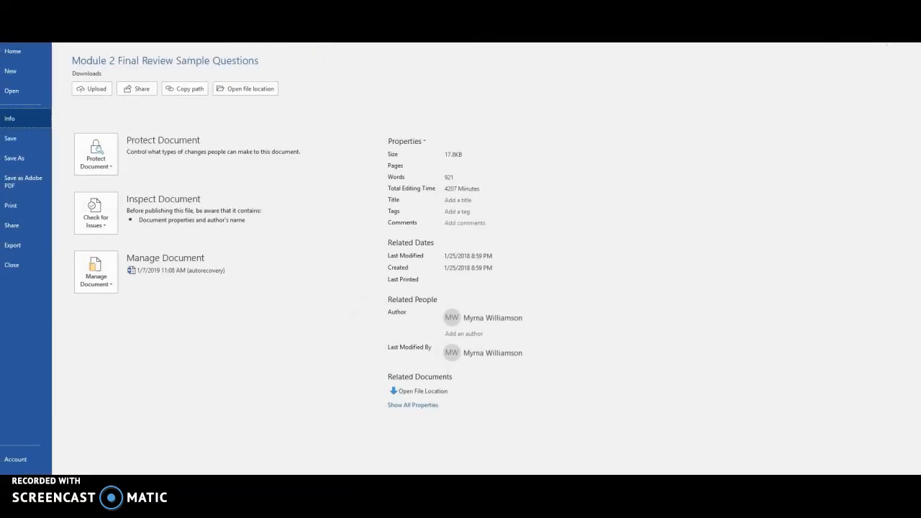
pyautogui.click(17, 156)
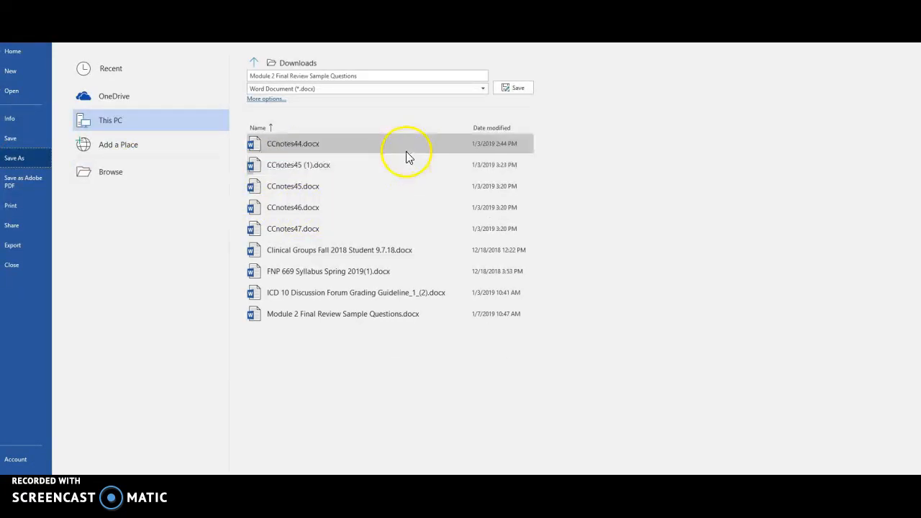
pyautogui.click(484, 89)
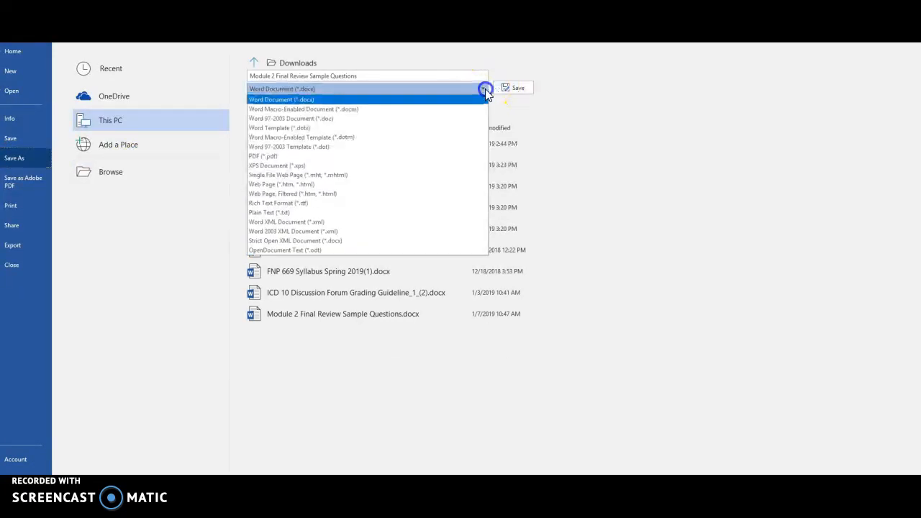
pyautogui.click(253, 62)
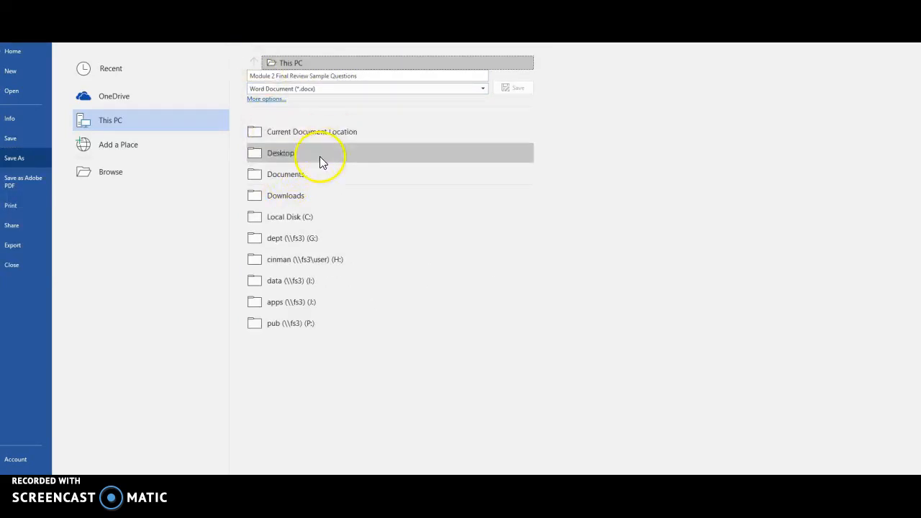
pyautogui.click(313, 174)
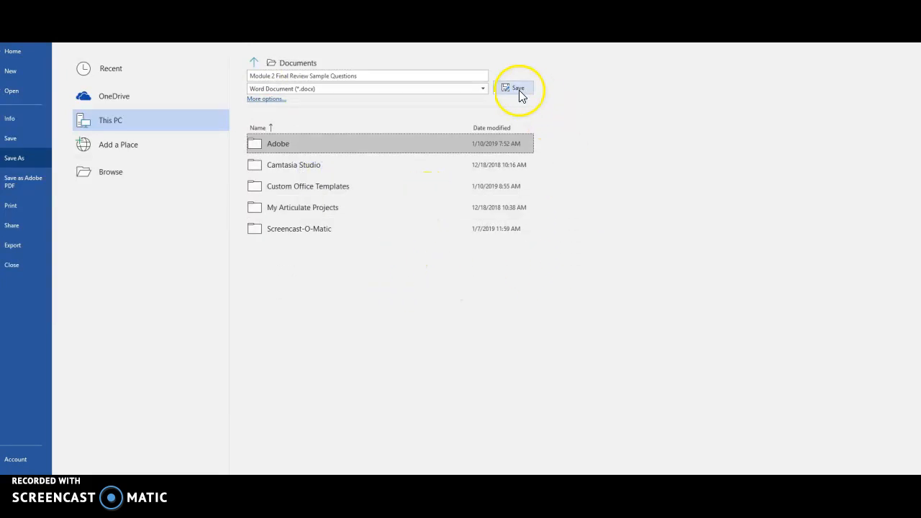
pyautogui.click(375, 298)
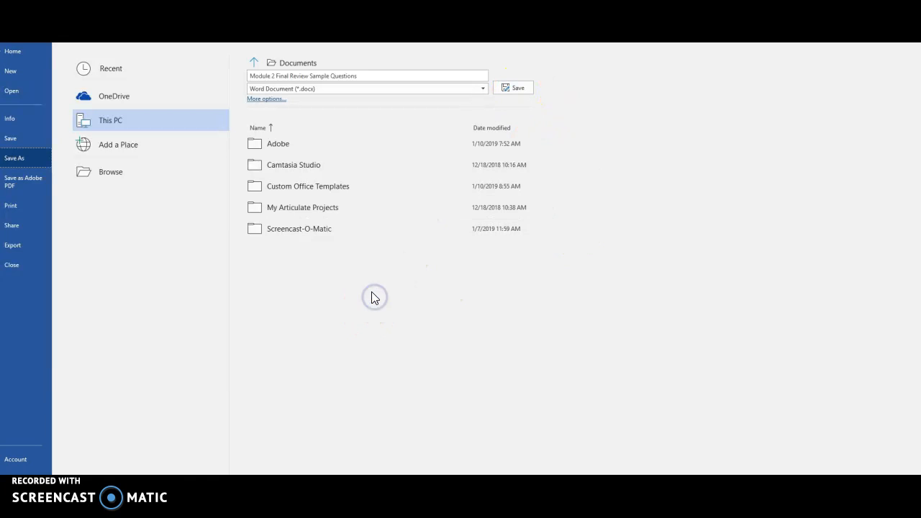
pyautogui.click(515, 89)
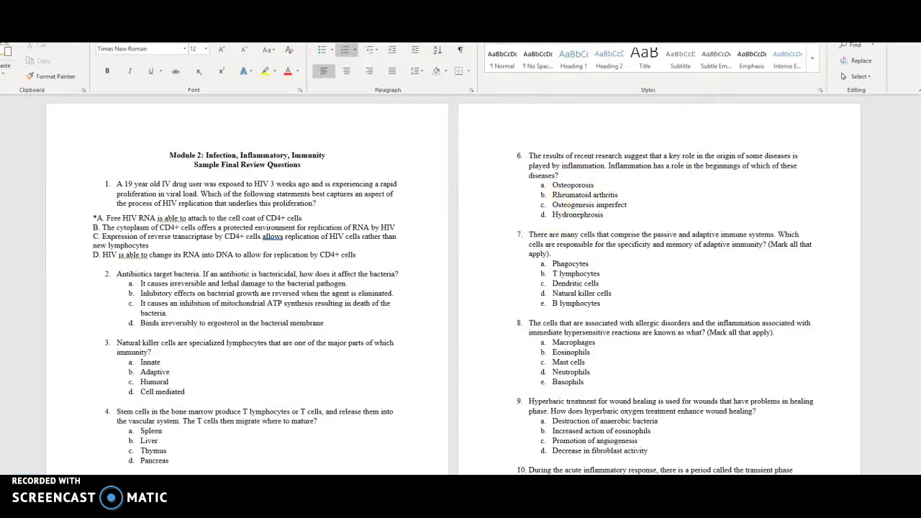
# Switch back to Blackboard and try to attach Module 2 Final Review Sample Questions to the Framework for Clinical Questions text, then cancel the content link
pyautogui.hotkey('alt', 'Tab')
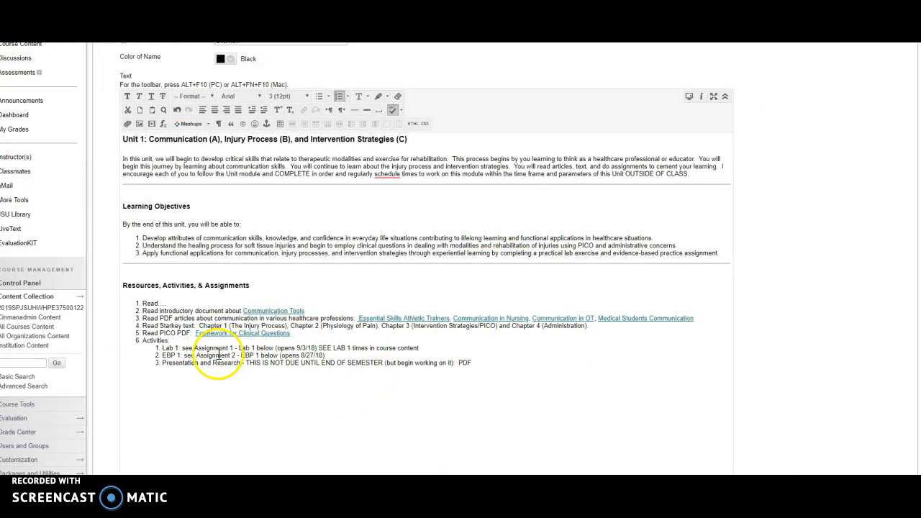
pyautogui.moveTo(195, 333); pyautogui.dragTo(247, 336)
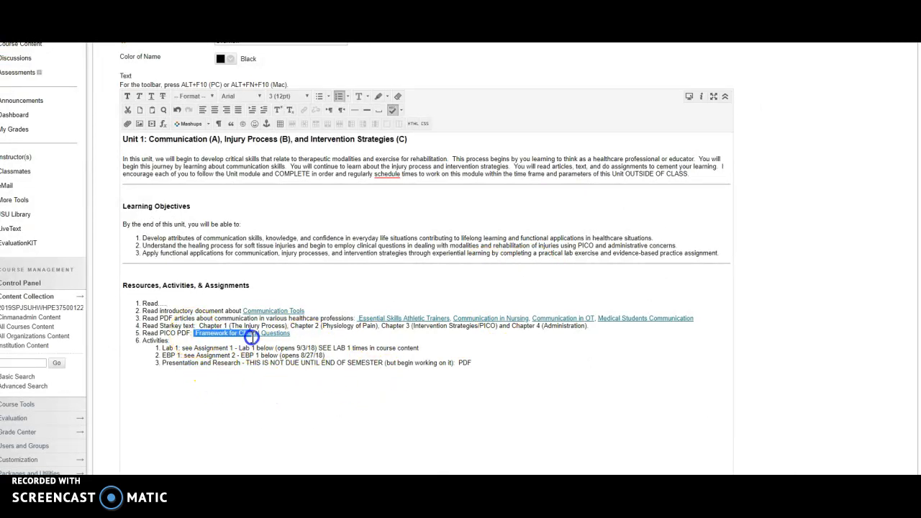
pyautogui.click(129, 126)
pyautogui.click(136, 147)
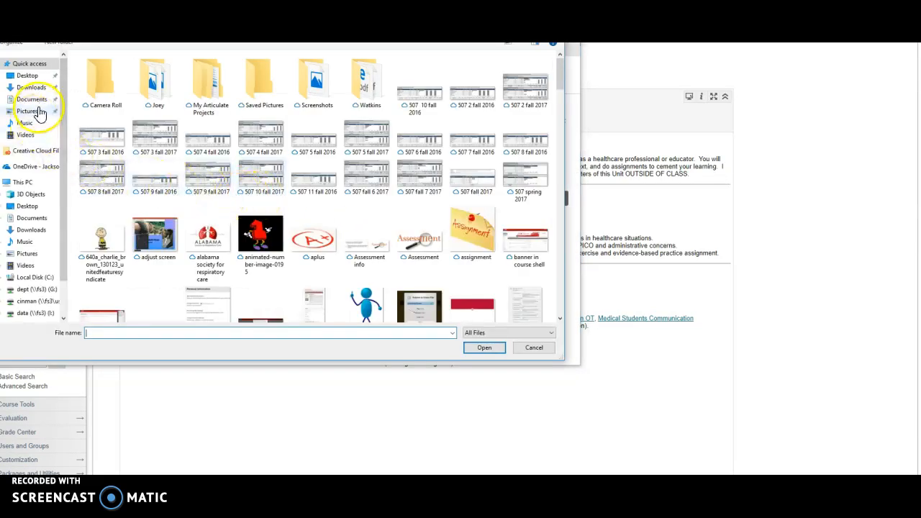
pyautogui.click(37, 112)
pyautogui.click(36, 99)
pyautogui.click(119, 123)
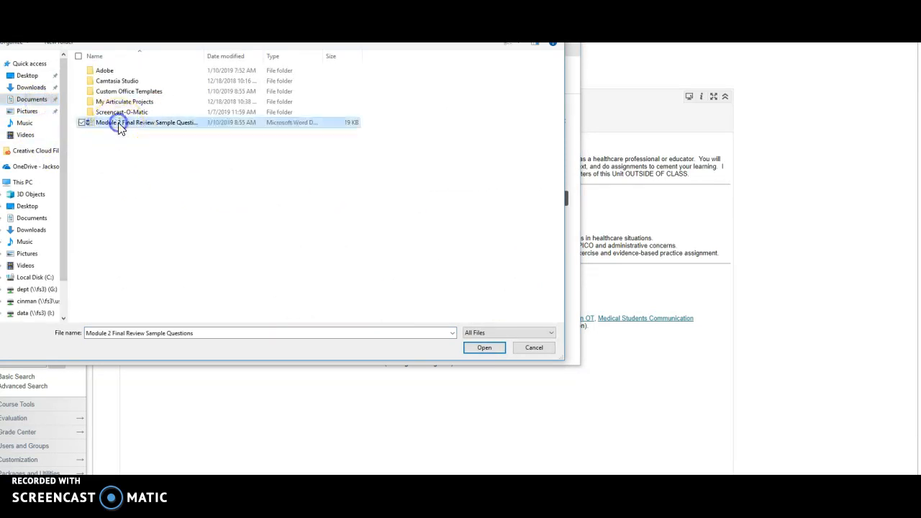
pyautogui.click(530, 347)
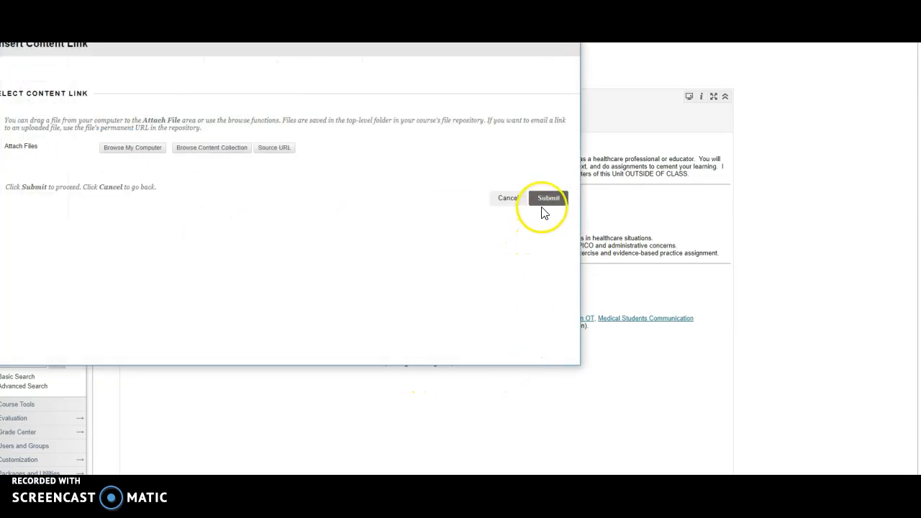
pyautogui.click(575, 20)
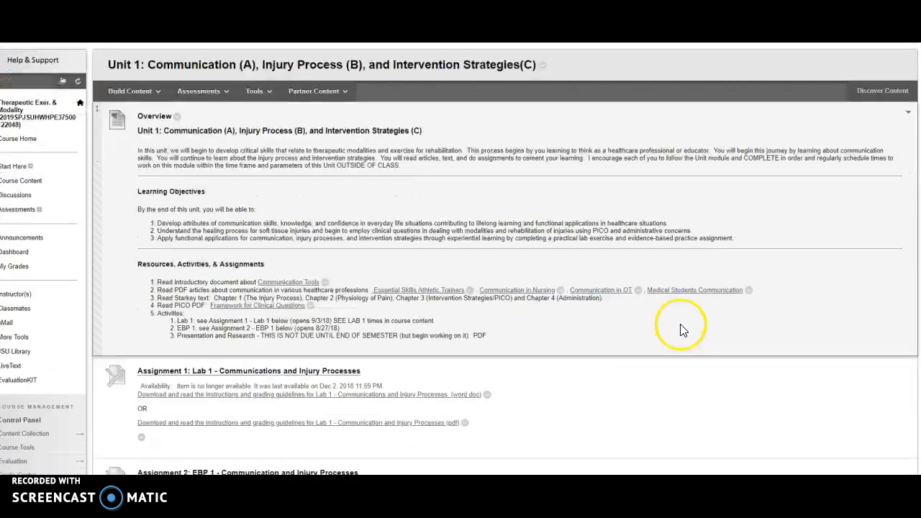
# Leave the Overview editor without saving and open Assignment 1: Lab 1 - Communications and Injury Processes for editing
pyautogui.scroll(-2, 682, 330)
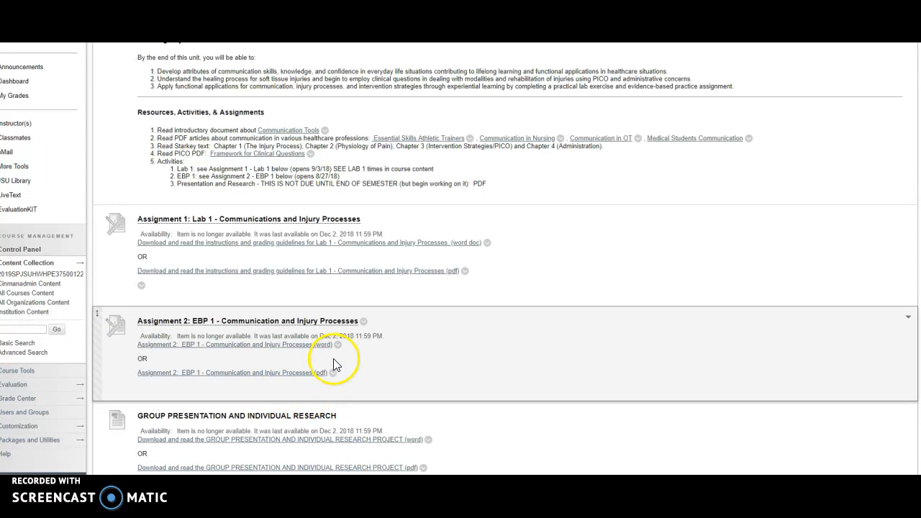
pyautogui.click(367, 219)
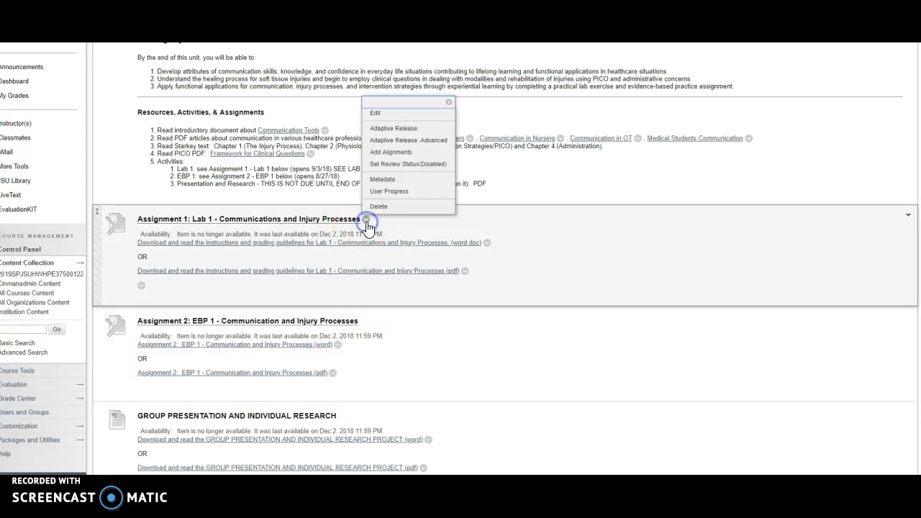
pyautogui.click(384, 114)
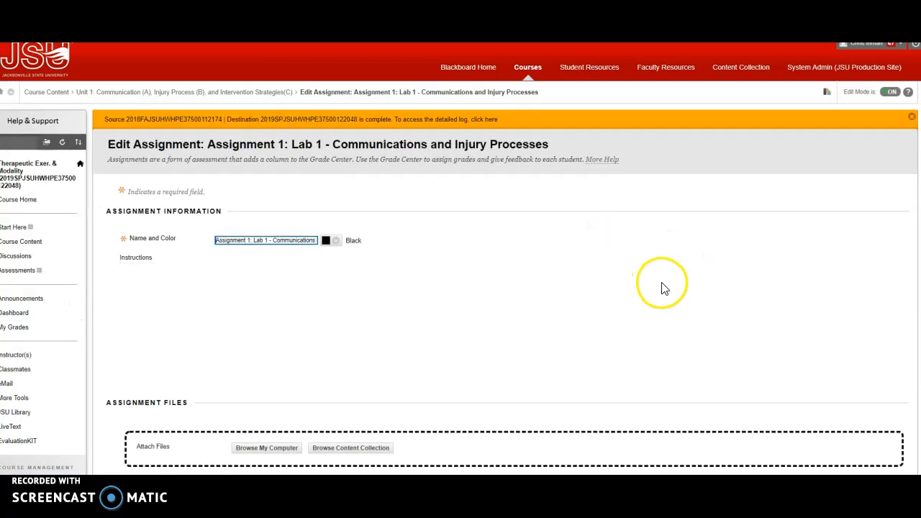
# Look at the calendar and time choices for the assignment's due date, closing both without a change
pyautogui.scroll(-4, 664, 288)
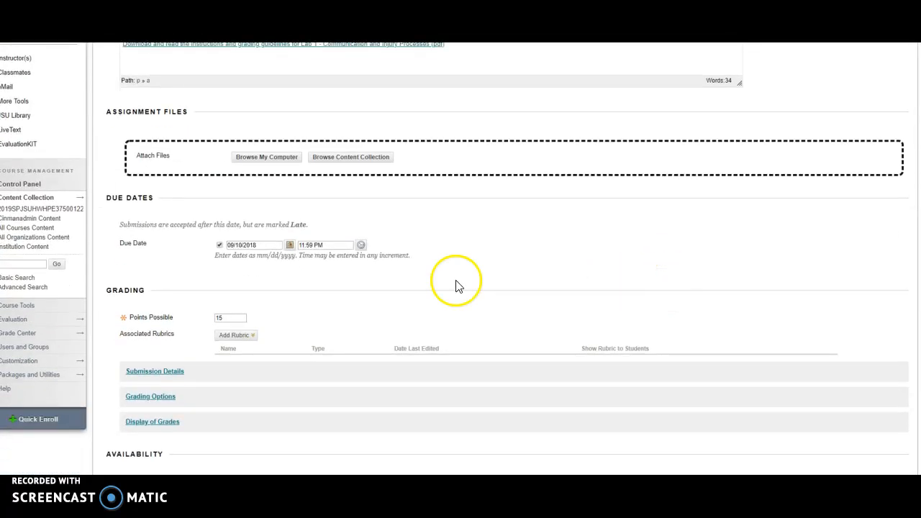
pyautogui.click(290, 244)
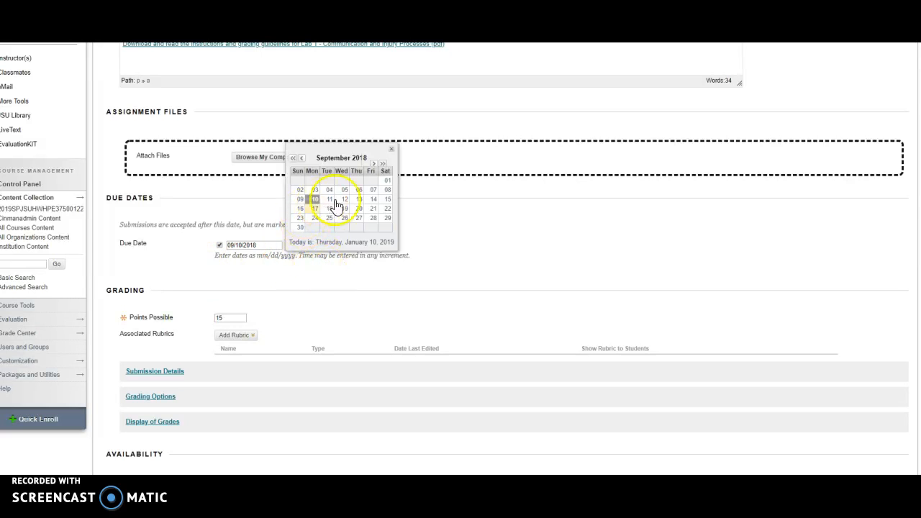
pyautogui.click(391, 151)
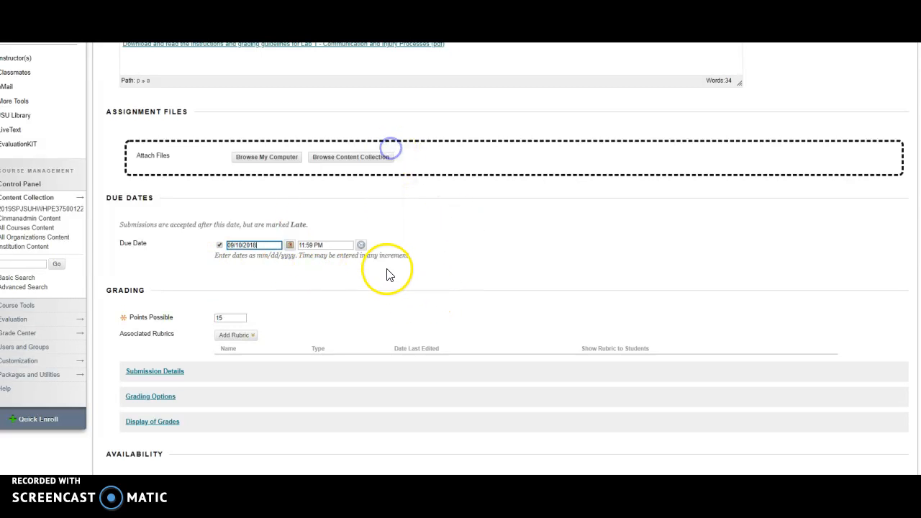
pyautogui.click(362, 246)
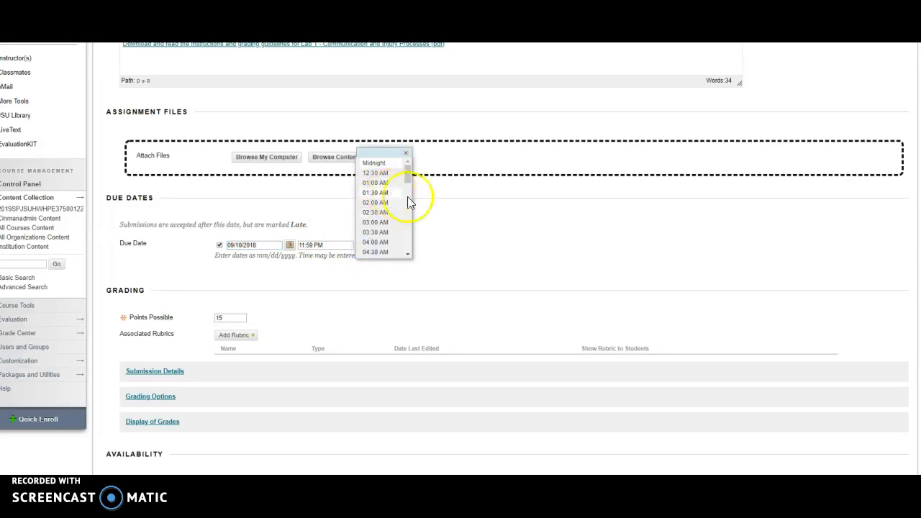
pyautogui.click(509, 225)
# Review the assignment's due date, grading and availability settings, then return to the Unit 1 content page without saving
pyautogui.scroll(-2, 575, 287)
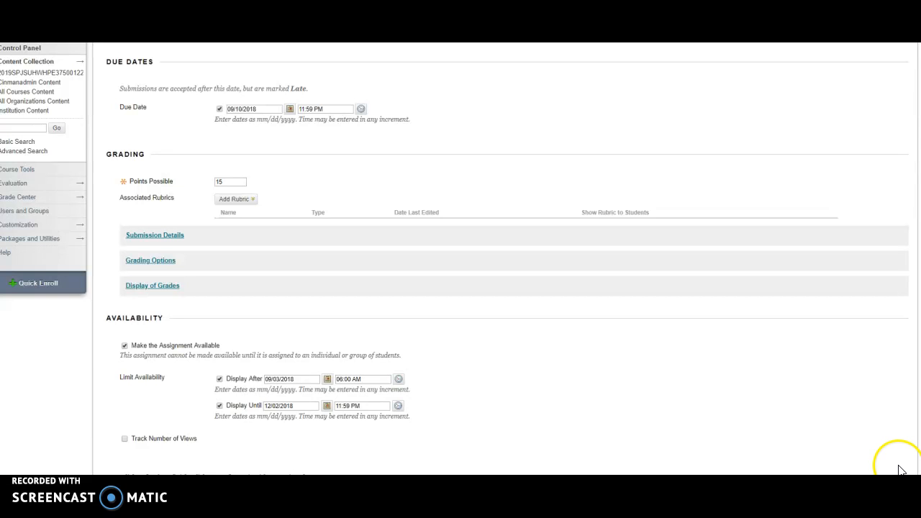
pyautogui.scroll(1, 504, 259)
pyautogui.scroll(-1, 504, 259)
pyautogui.scroll(-1, 504, 259)
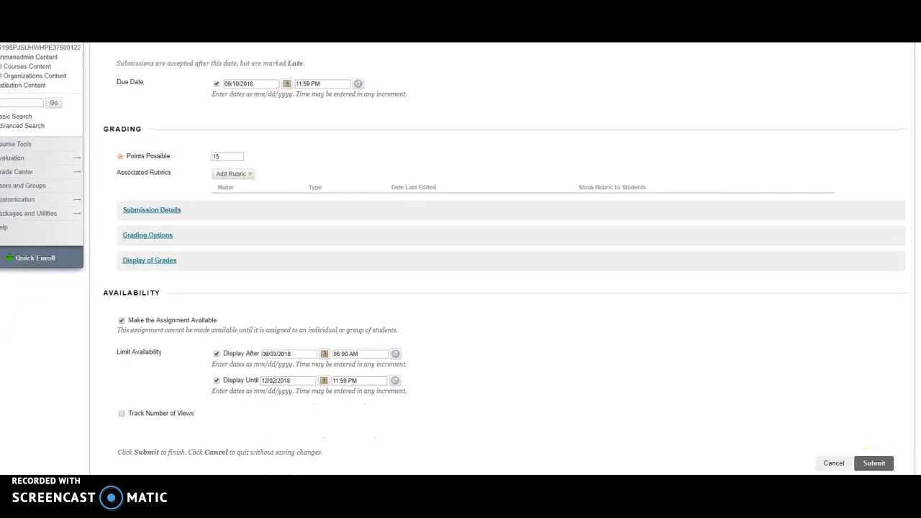
pyautogui.hscroll(-1, 503, 259)
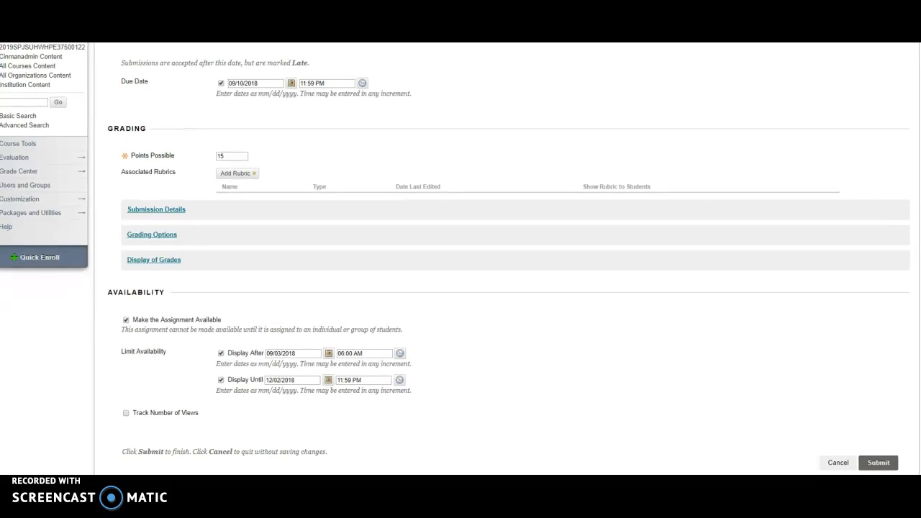
pyautogui.scroll(1, 858, 468)
pyautogui.hscroll(-1, 859, 469)
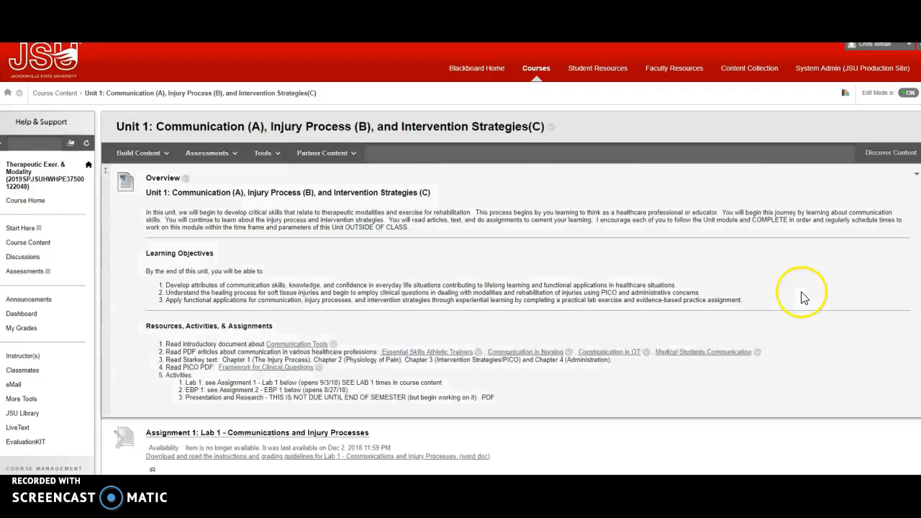
pyautogui.scroll(-5, 803, 294)
pyautogui.scroll(5, 827, 288)
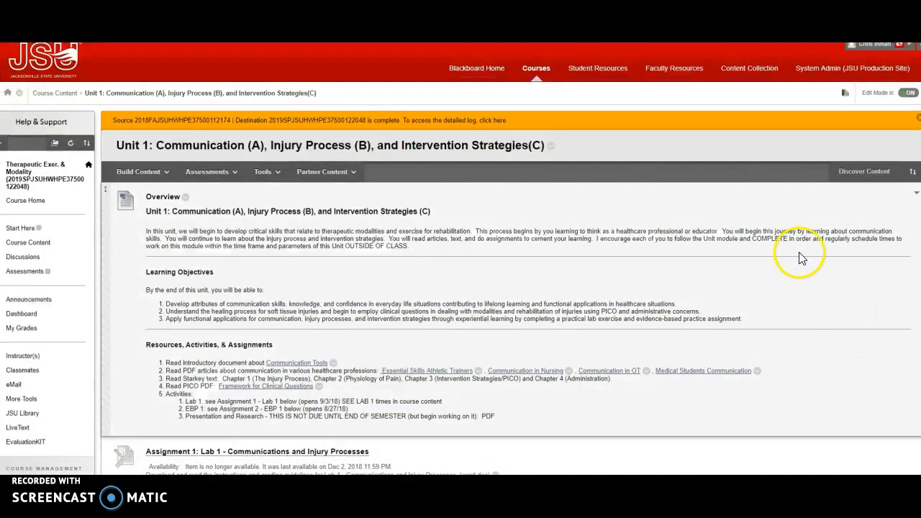
pyautogui.scroll(-1, 762, 247)
pyautogui.scroll(1, 784, 277)
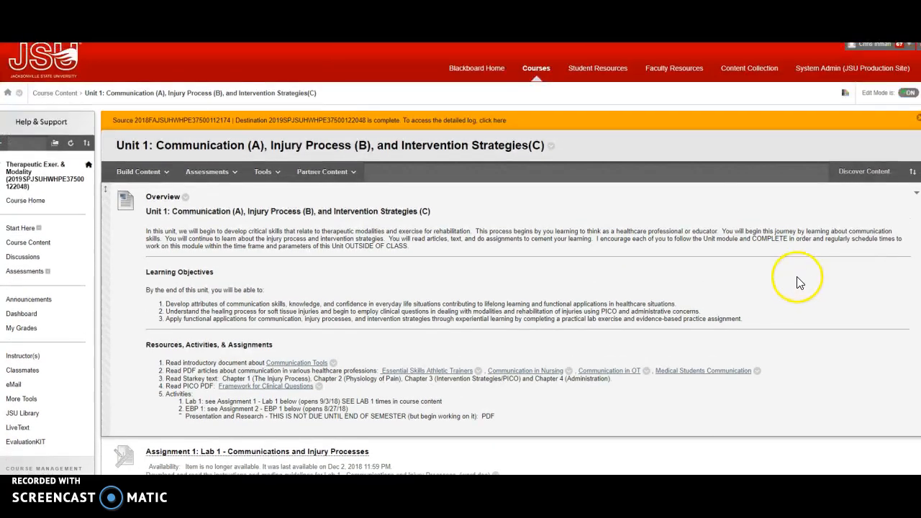